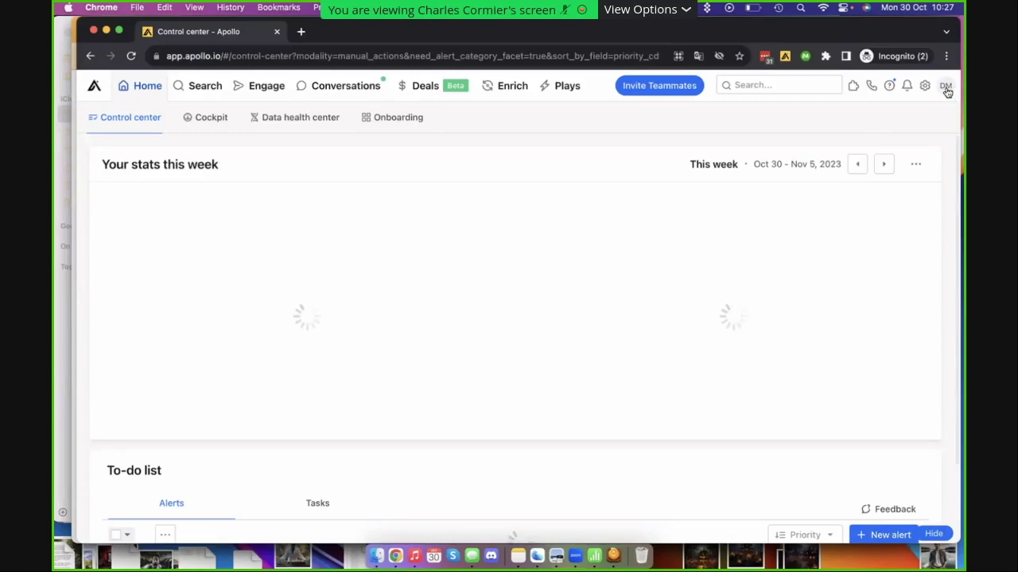
Log out of Apollo.io and log back in with a different saved Chrome login.
left_click(946, 88)
left_click(859, 299)
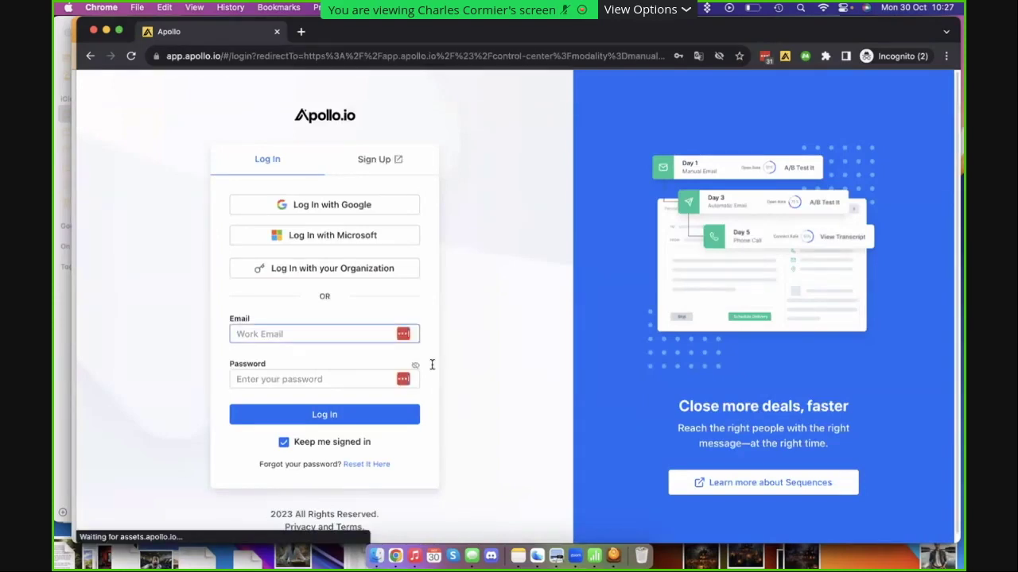
left_click(411, 340)
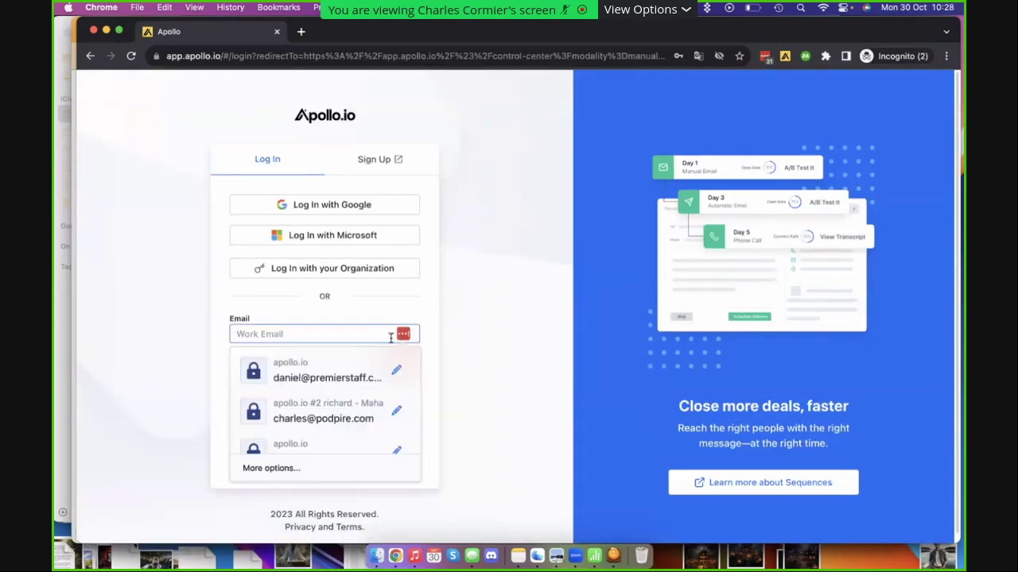
left_click(378, 410)
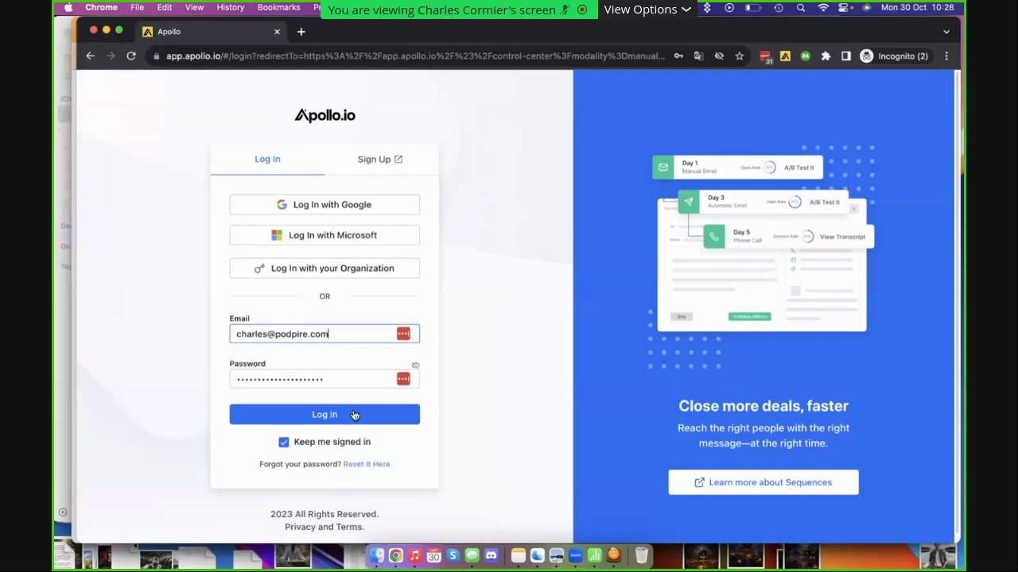
left_click(355, 421)
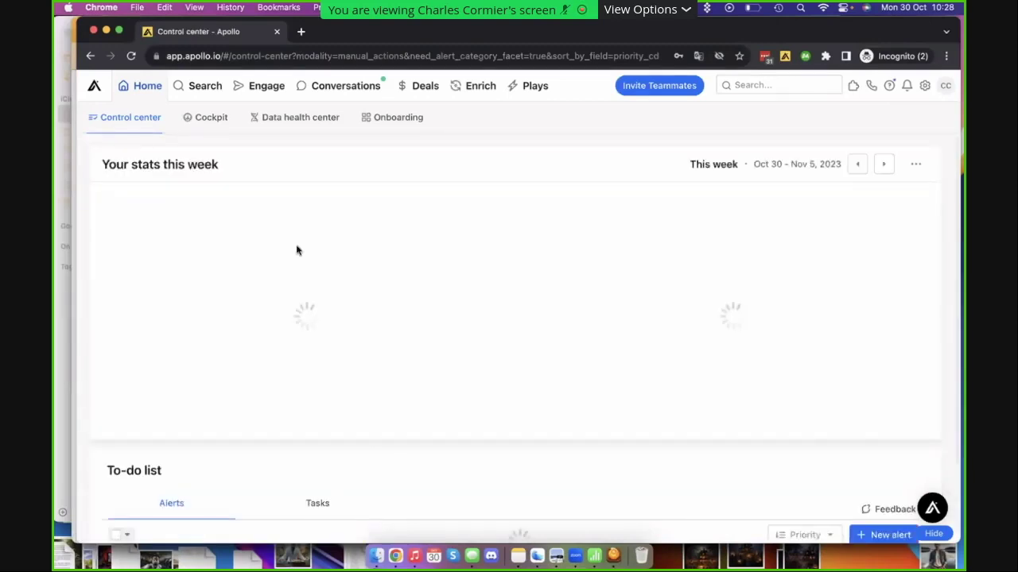
Open Engage > Sequences, scroll to the end of page one, and recentre the Chrome window.
left_click(266, 87)
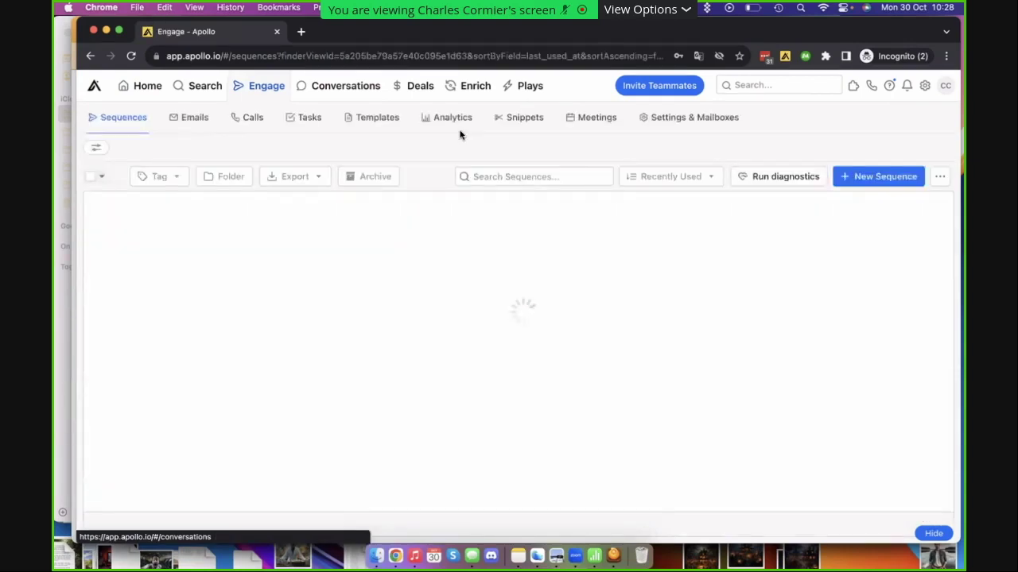
scroll(424, 337, "down", 15)
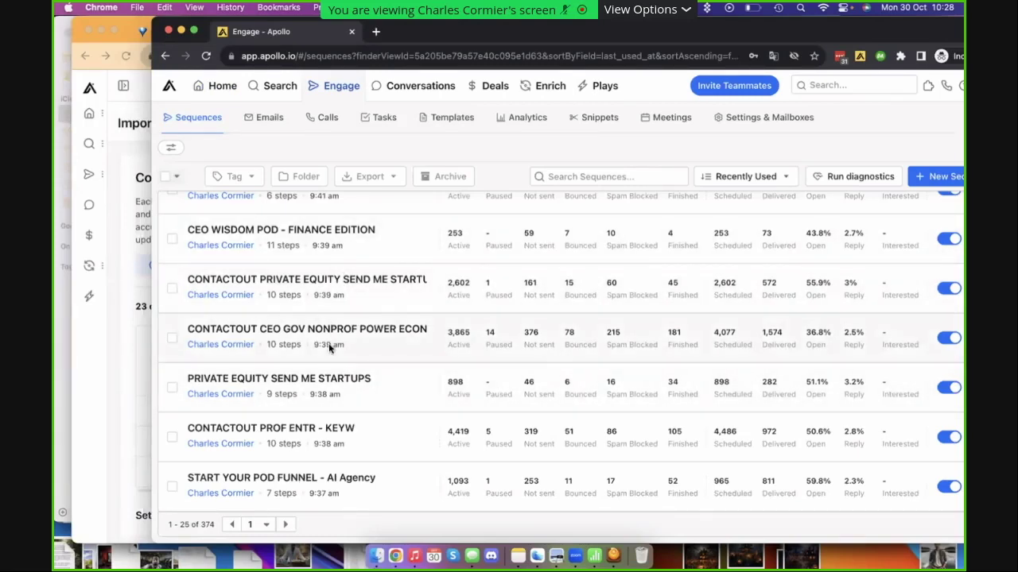
key("ctrl+alt+c")
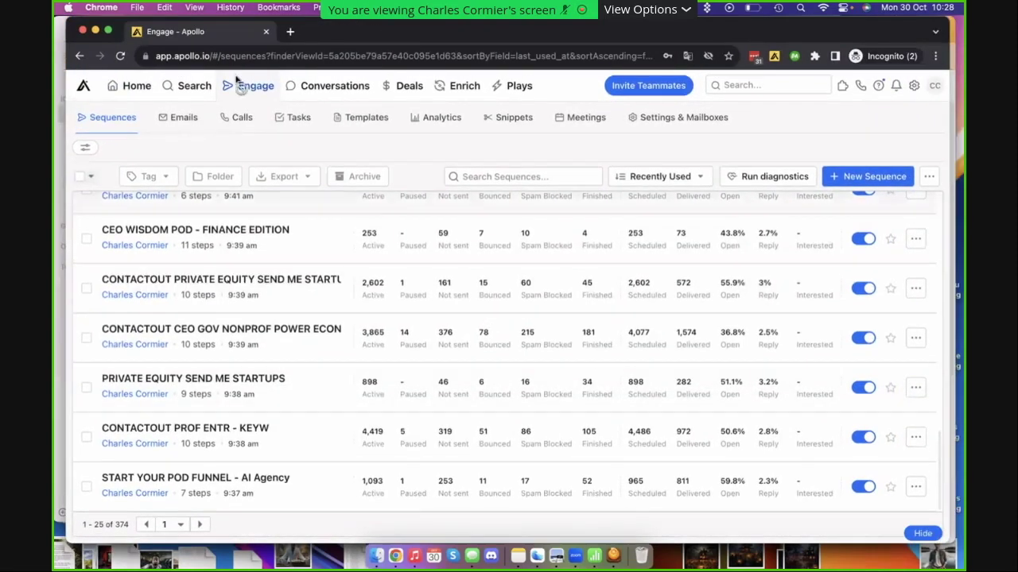
left_click_drag(390, 38, 428, 37)
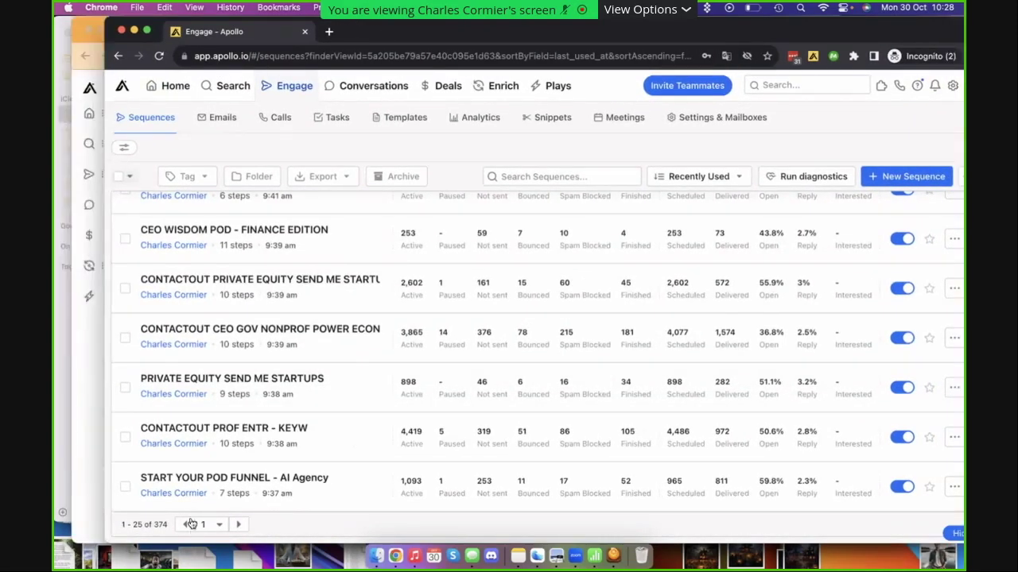
left_click(239, 526)
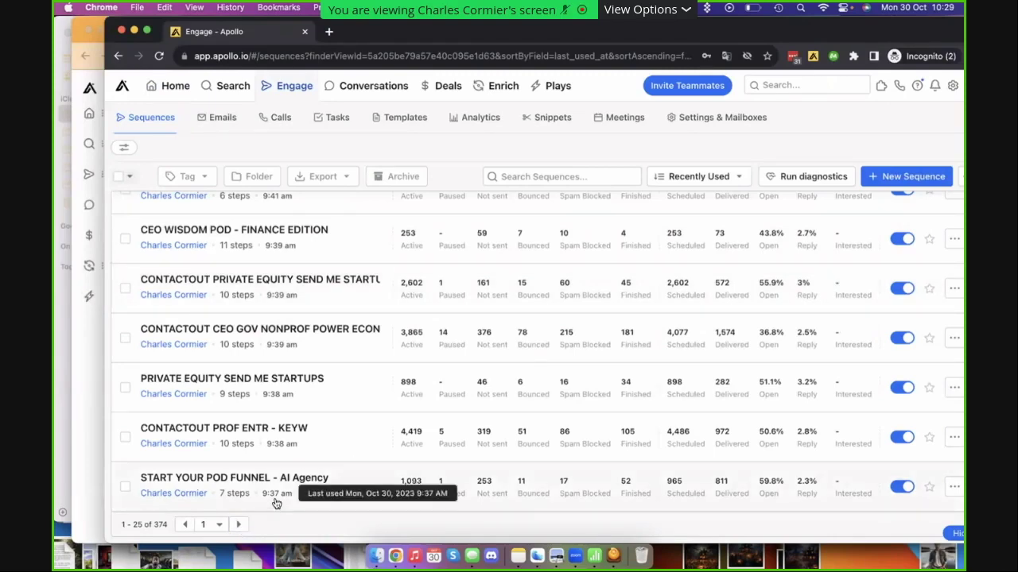
Go to page 2 of the sequences (26–50 of 374) and scroll through its entries.
left_click(238, 525)
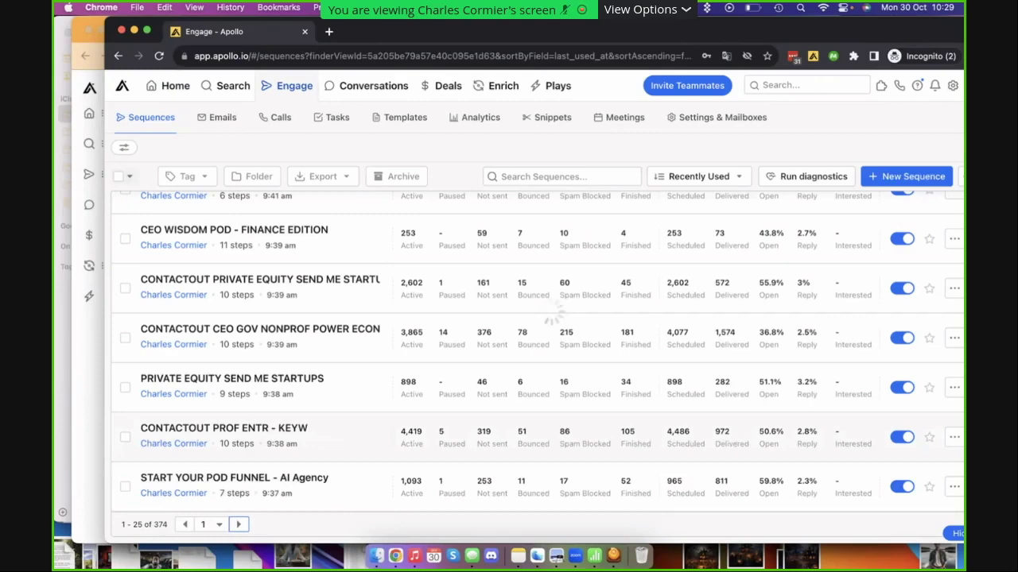
scroll(768, 466, "up", 2)
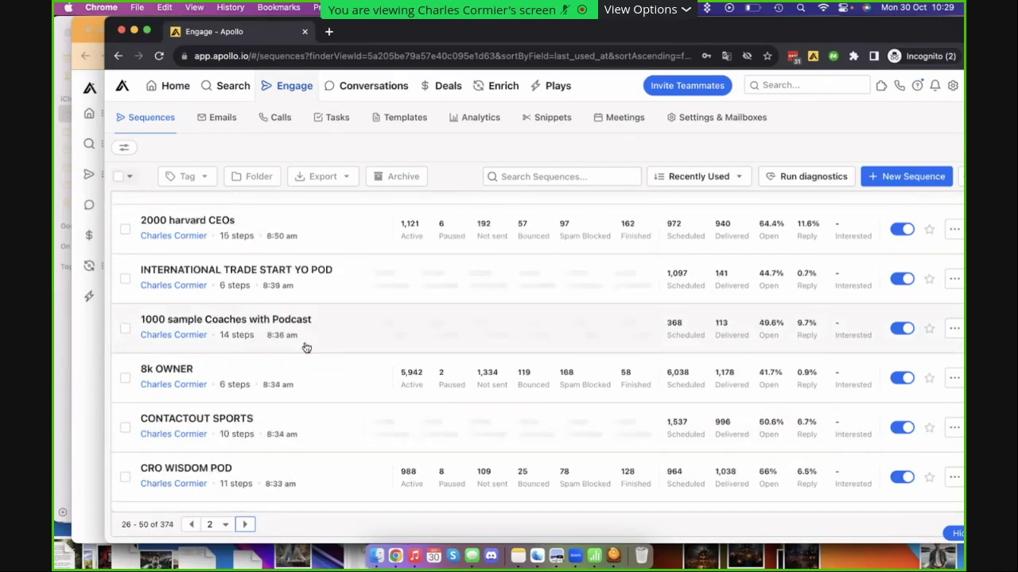
scroll(527, 359, "up", 5)
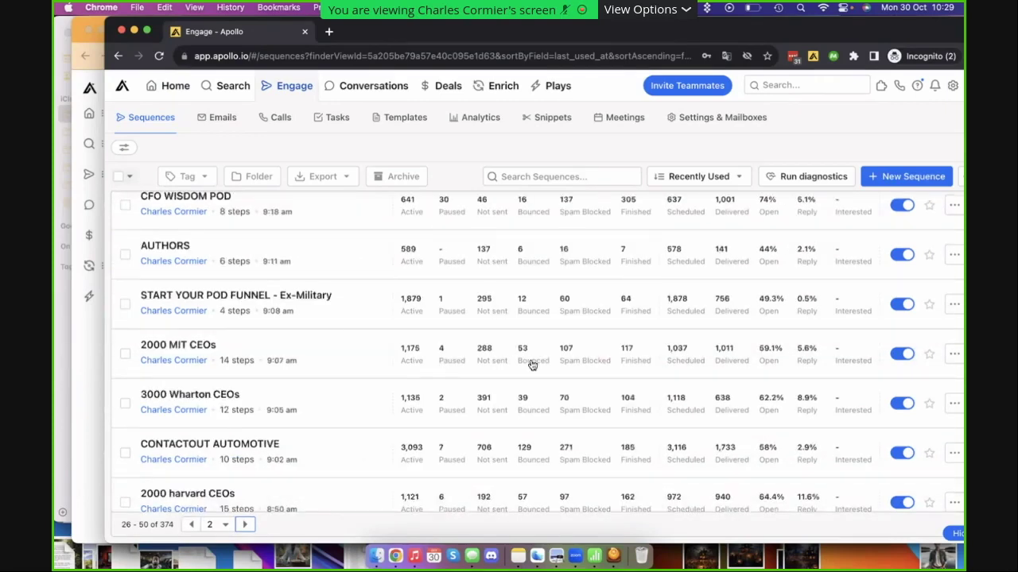
scroll(660, 509, "up", 5)
scroll(620, 513, "down", 5)
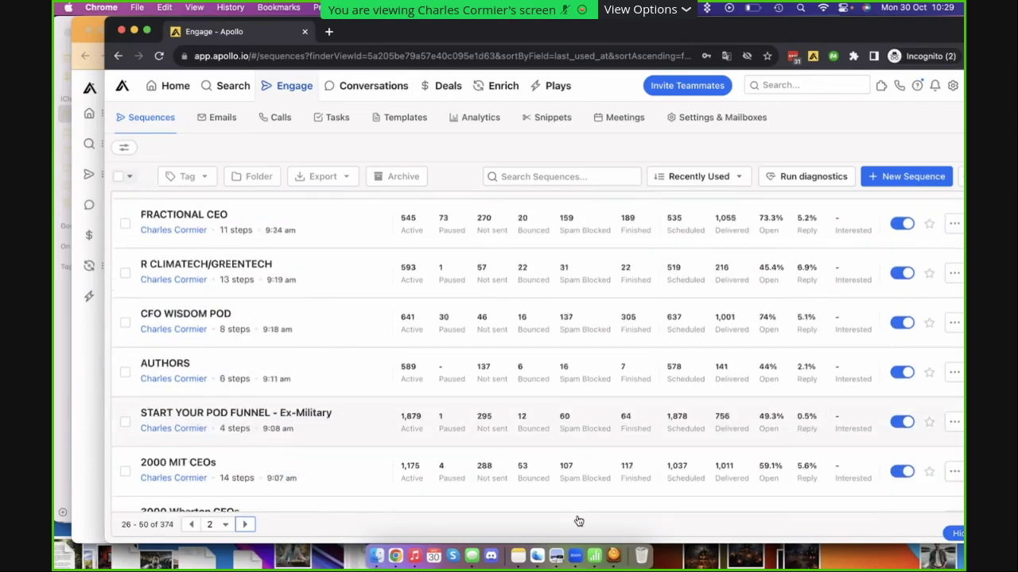
scroll(513, 445, "up", 3)
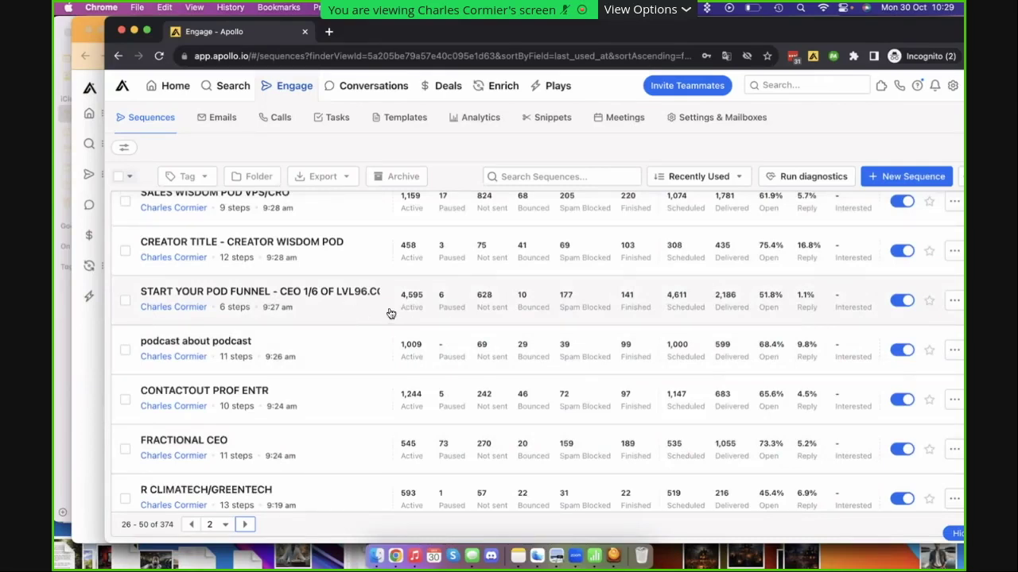
scroll(422, 322, "down", 4)
scroll(412, 321, "down", 2)
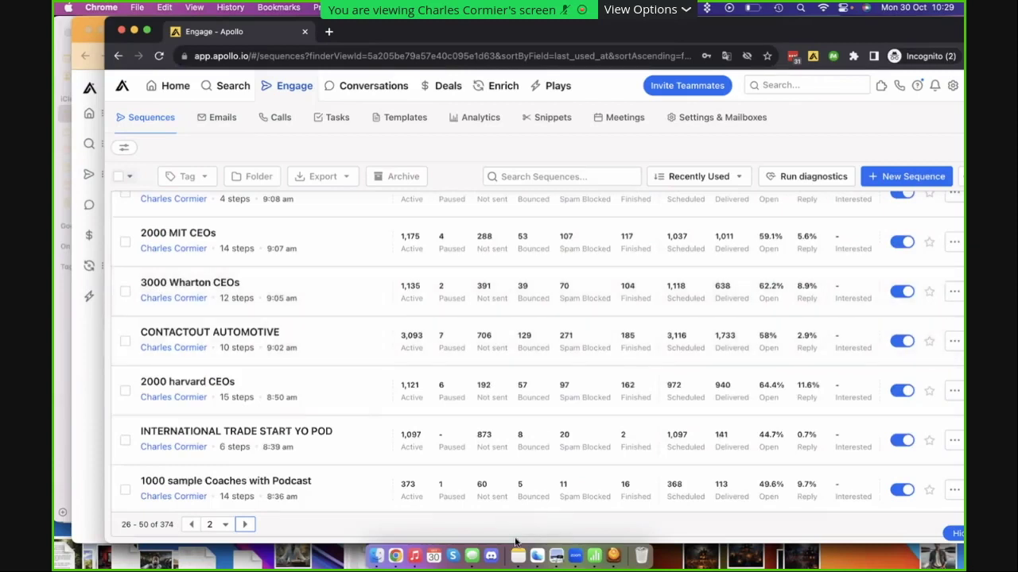
Reply to the 01 Synergy Podcast email in Canary Mail using the podcast coaching template.
left_click(536, 556)
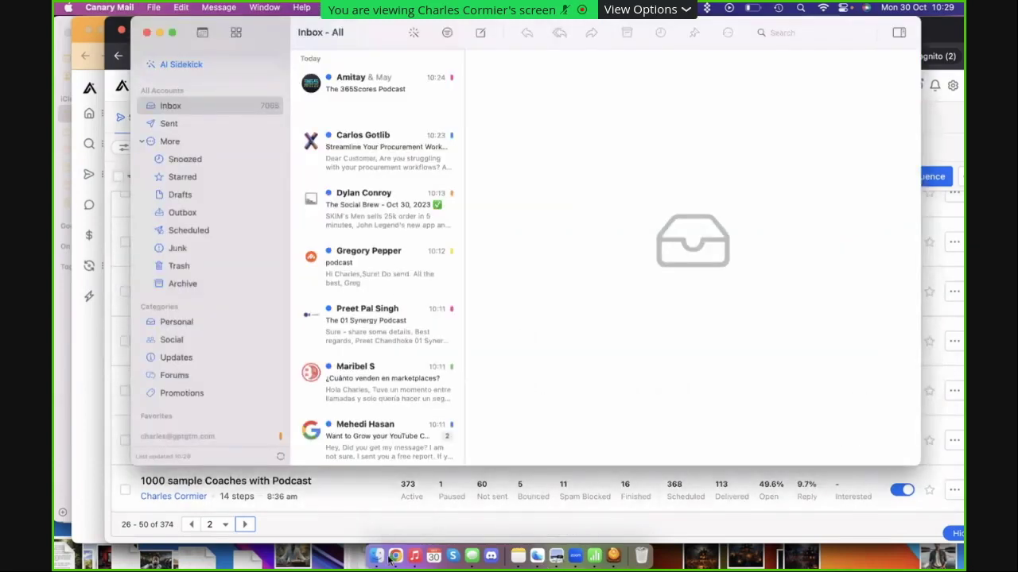
left_click(388, 322)
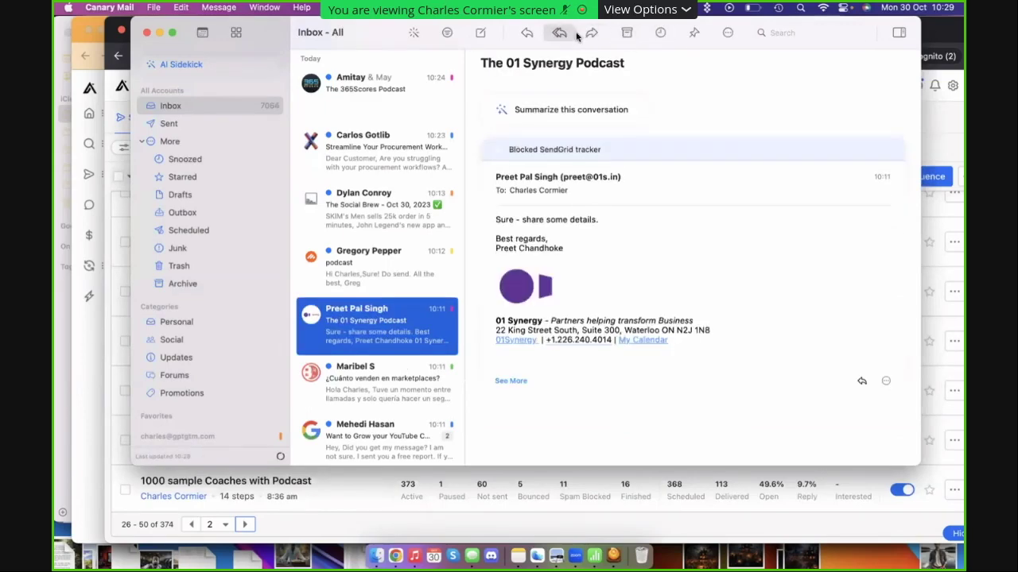
left_click(560, 33)
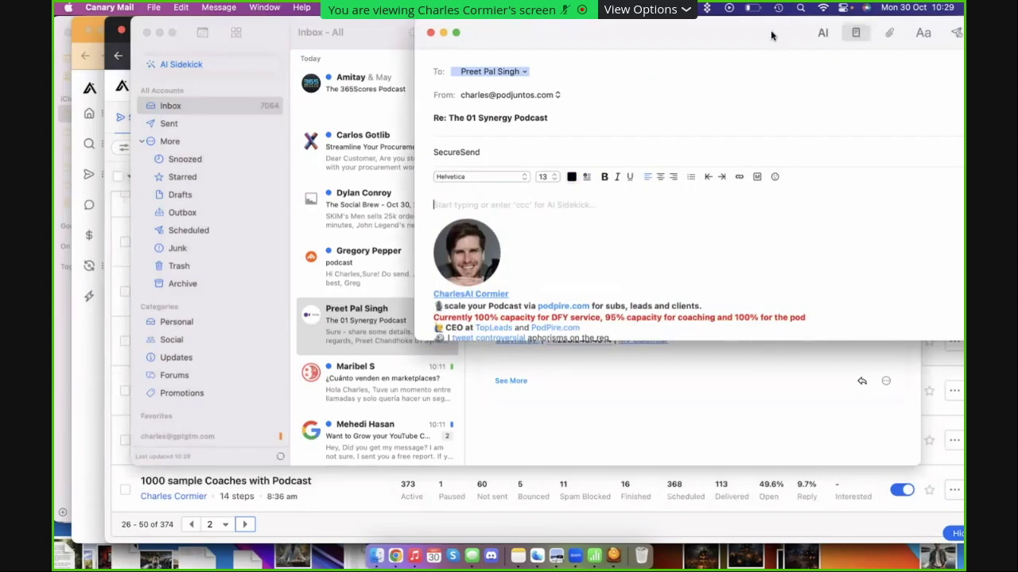
left_click(851, 37)
left_click(789, 111)
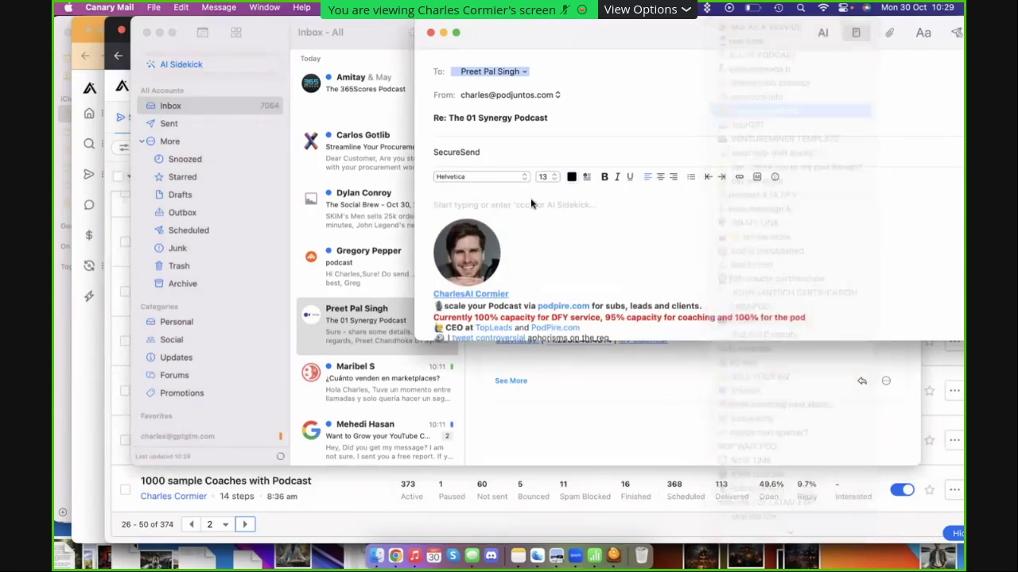
Replace 'there' in the greeting with the recipient's first name and send the reply.
double_click(459, 204)
type("preet")
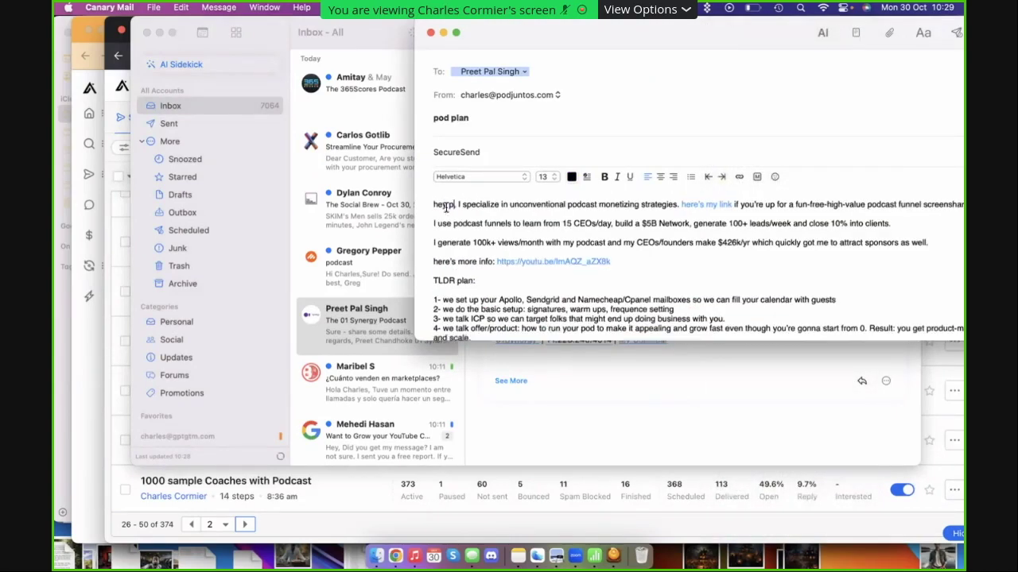
key("super+Return")
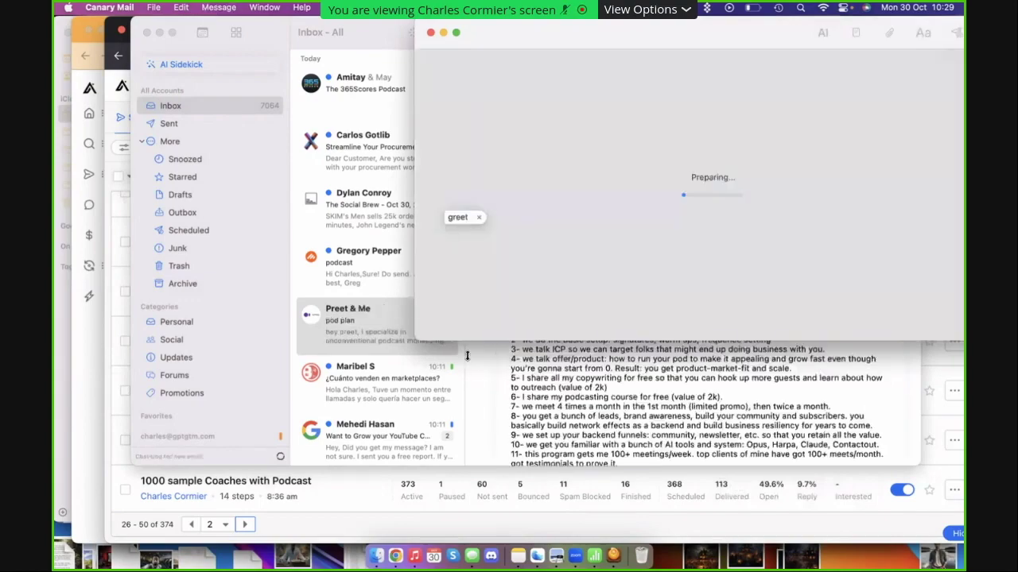
Review the sent 'pod plan' email, highlighting the TLDR plan list and the pricing paragraph.
scroll(672, 363, "down", 10)
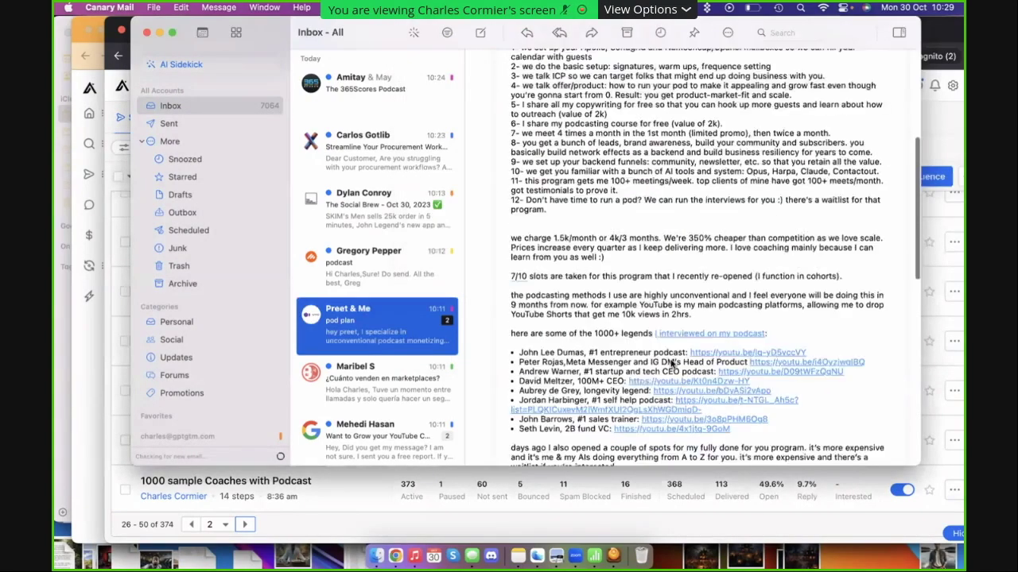
scroll(636, 382, "up", 8)
left_click_drag(627, 388, 503, 206)
left_click(500, 209)
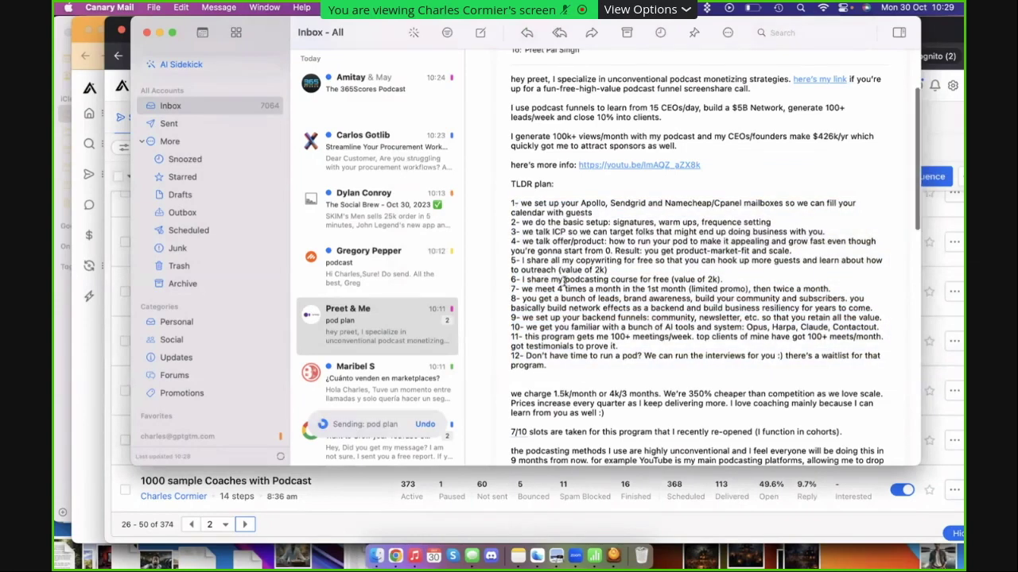
scroll(565, 283, "up", 3)
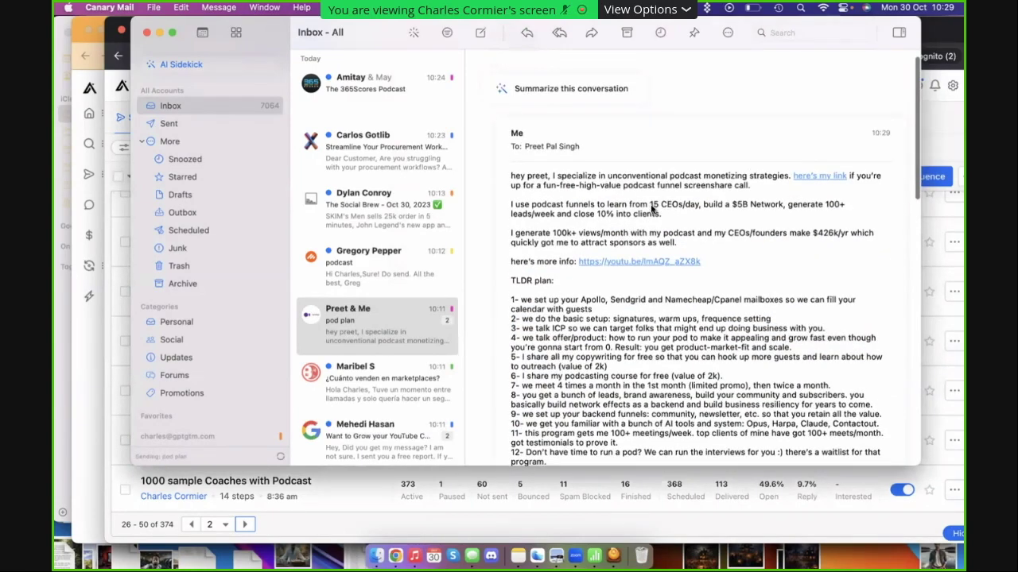
scroll(701, 248, "down", 5)
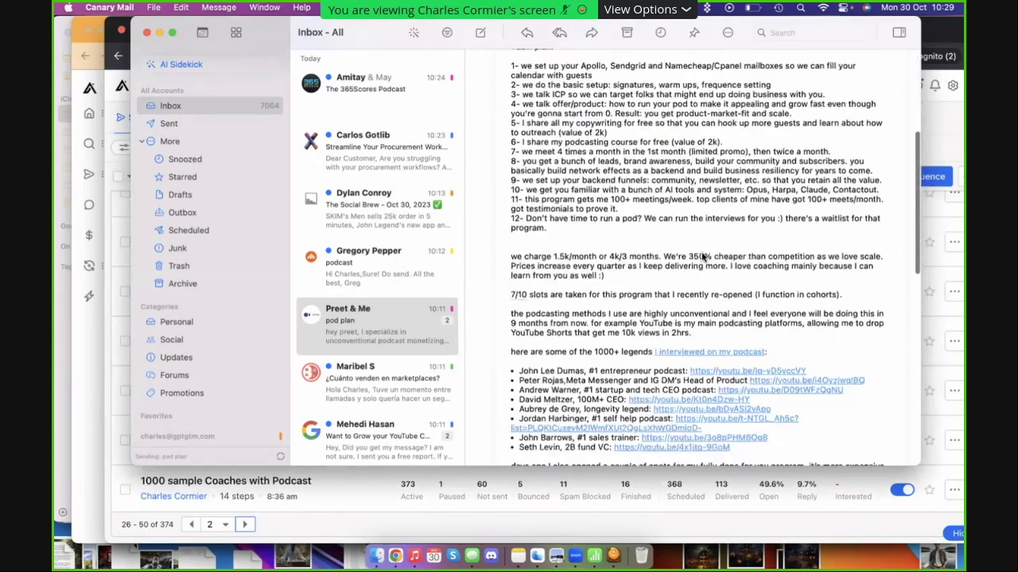
scroll(655, 291, "down", 3)
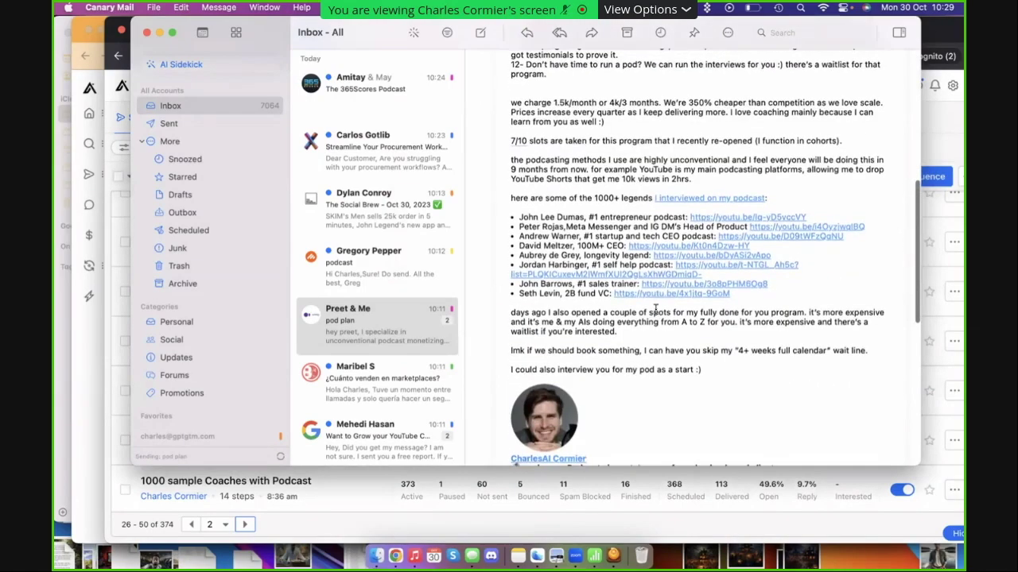
scroll(655, 360, "up", 4)
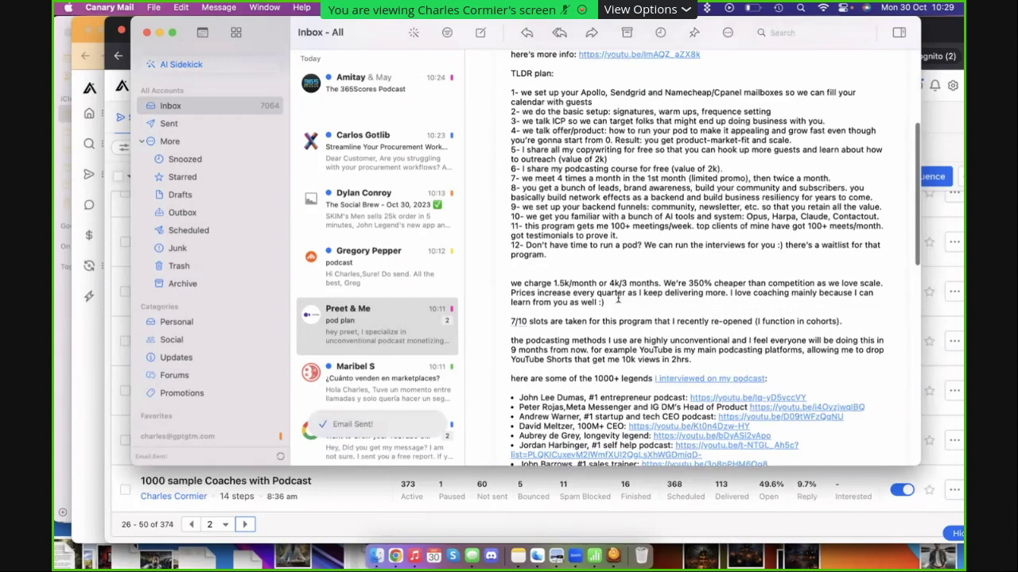
triple_click(605, 293)
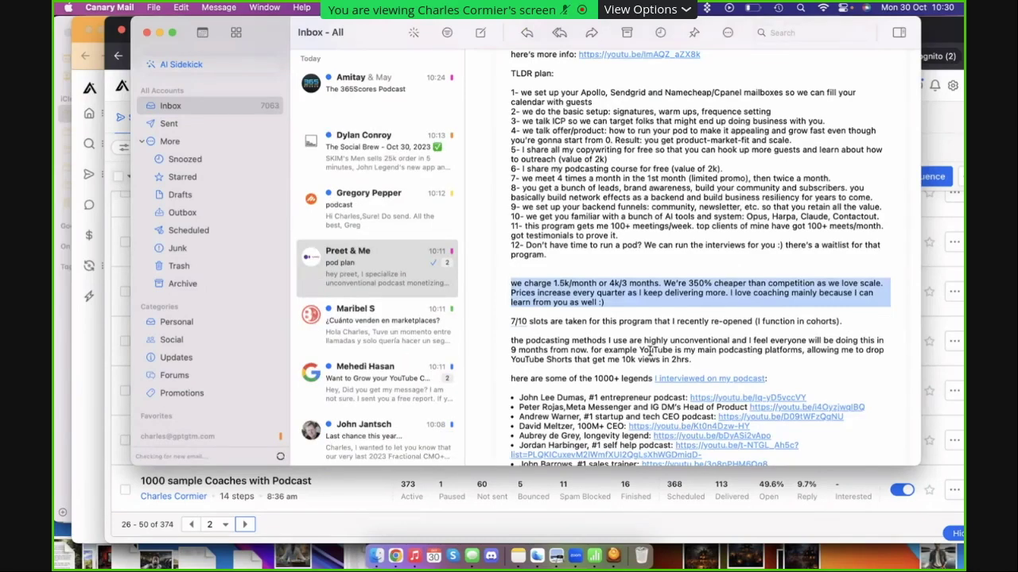
Switch to the Google Calendar window, dismiss the meeting alert, and scroll the week up to 8 AM.
left_click(294, 523)
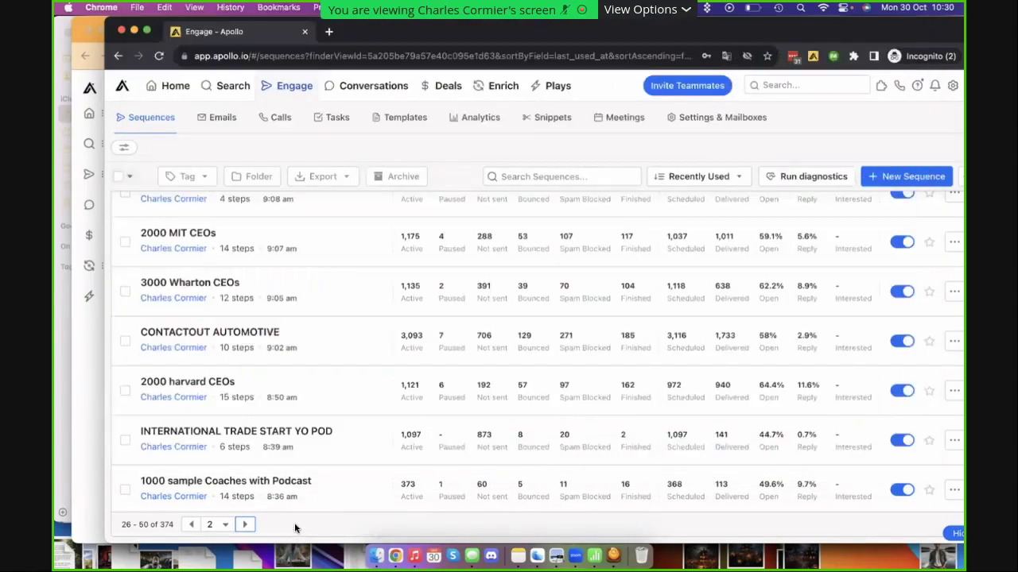
key("super+grave")
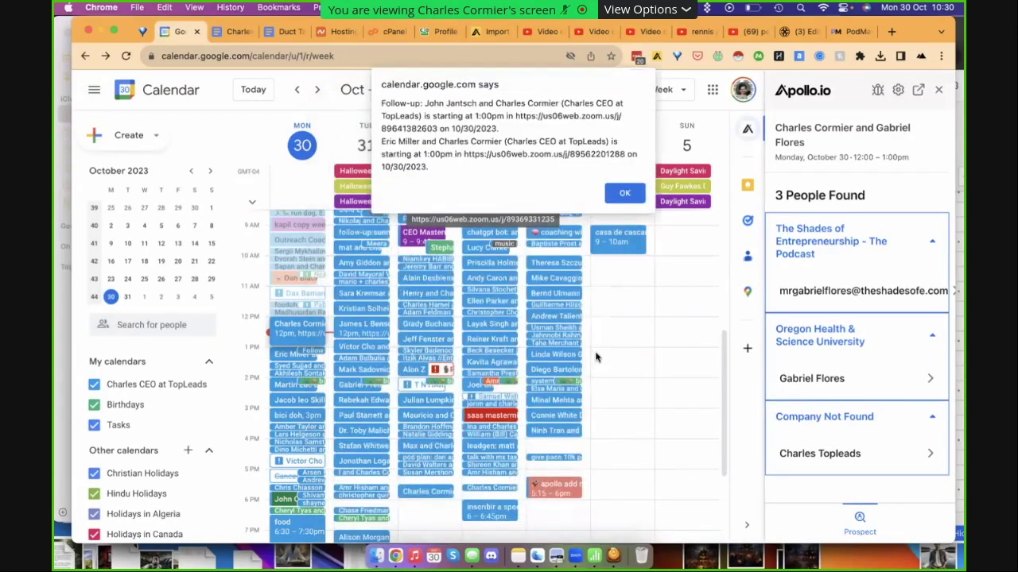
left_click(625, 192)
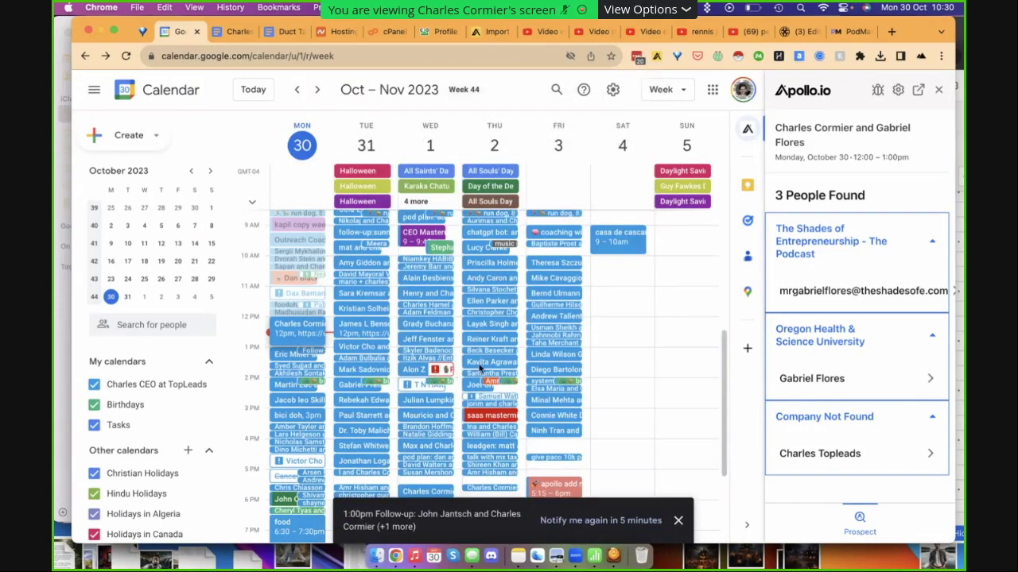
scroll(507, 360, "up", 1)
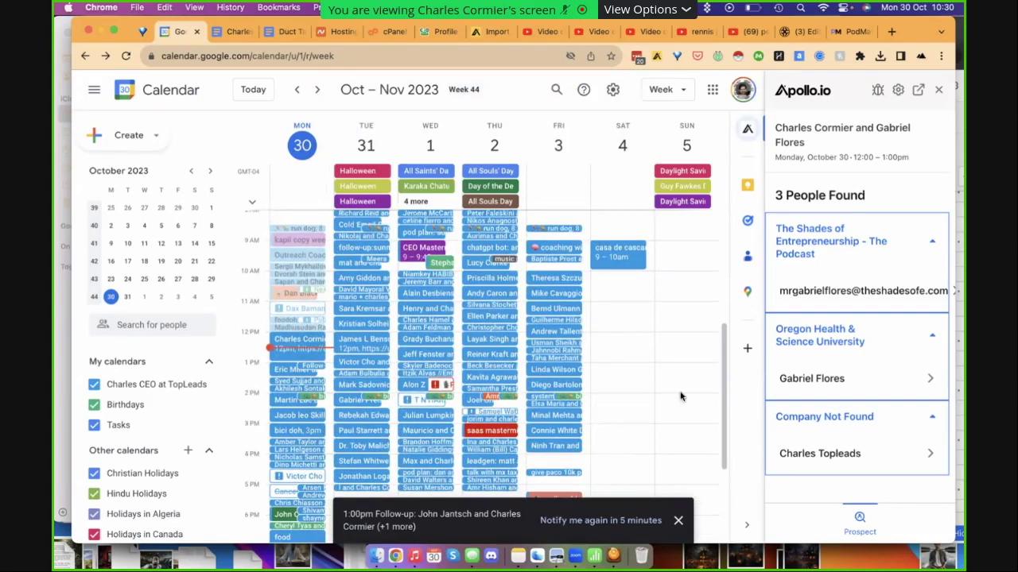
scroll(421, 318, "up", 1)
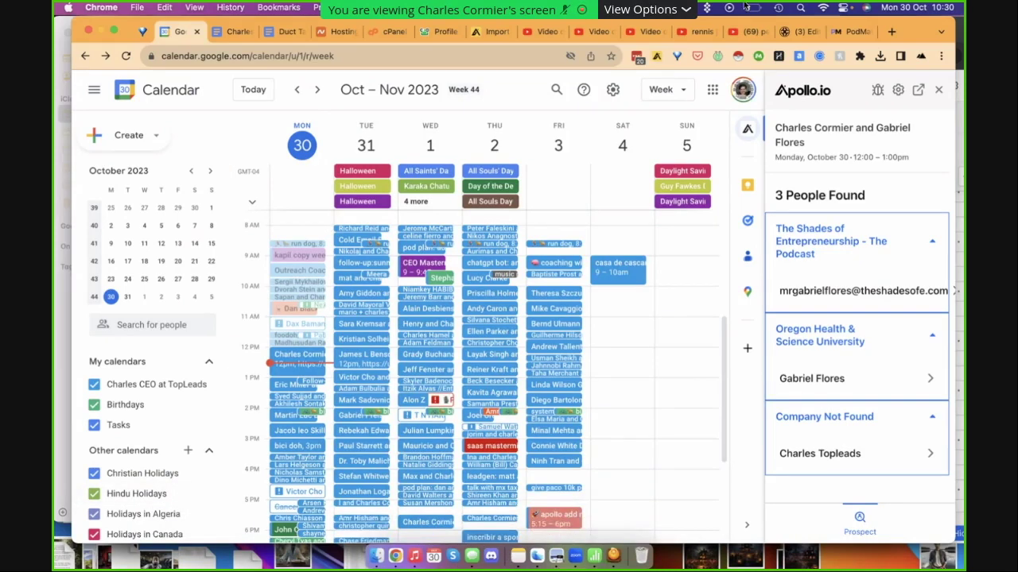
left_click(958, 149)
Open Search > People, apply the 'fam office' saved search, and scroll the Filters panel.
left_click(208, 90)
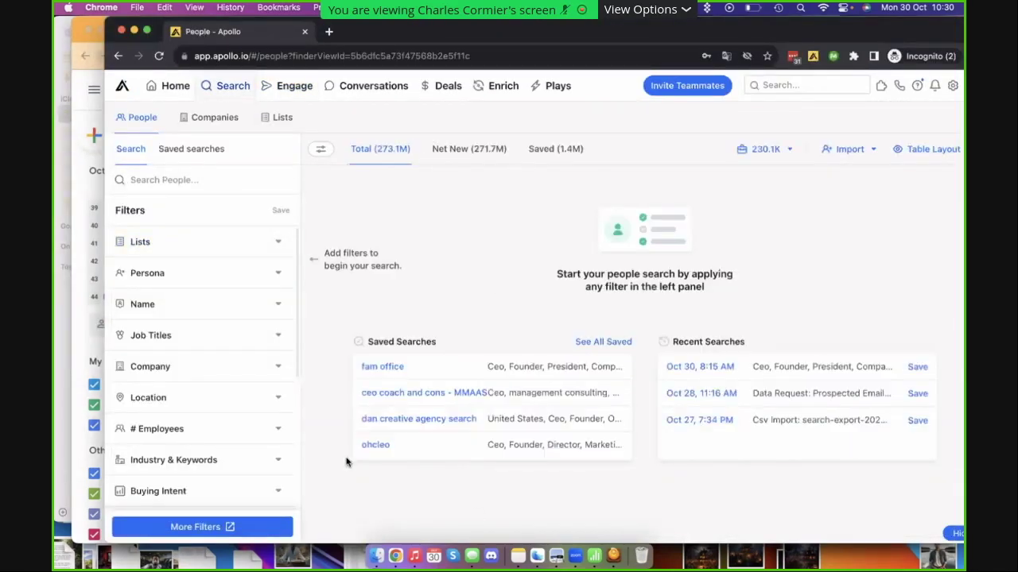
left_click(375, 373)
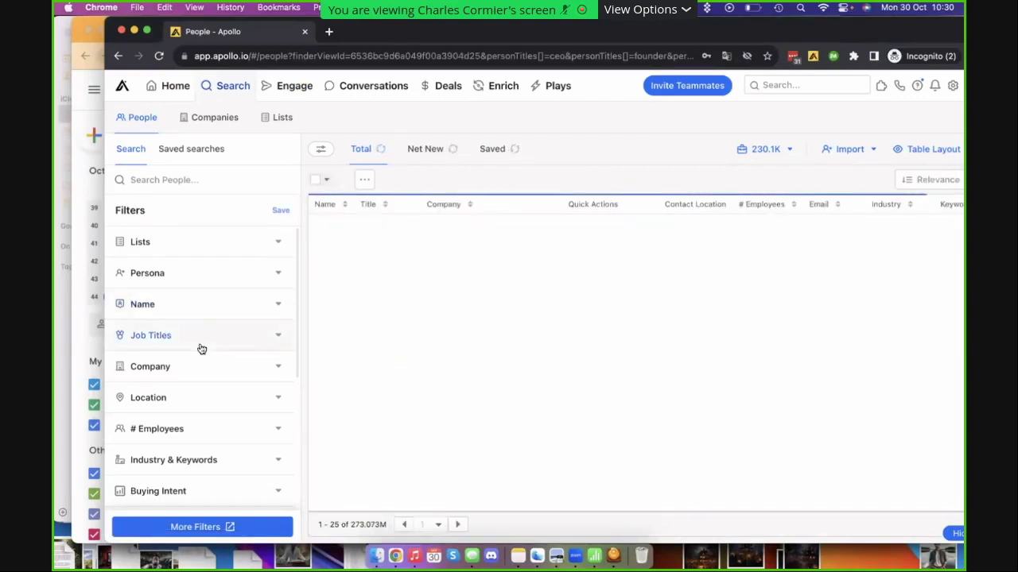
scroll(201, 349, "down", 5)
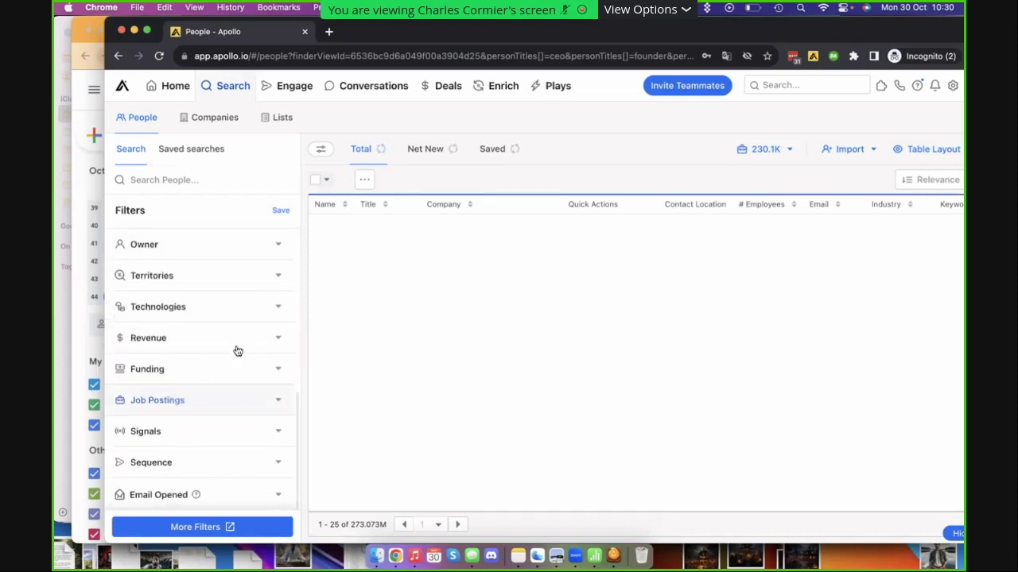